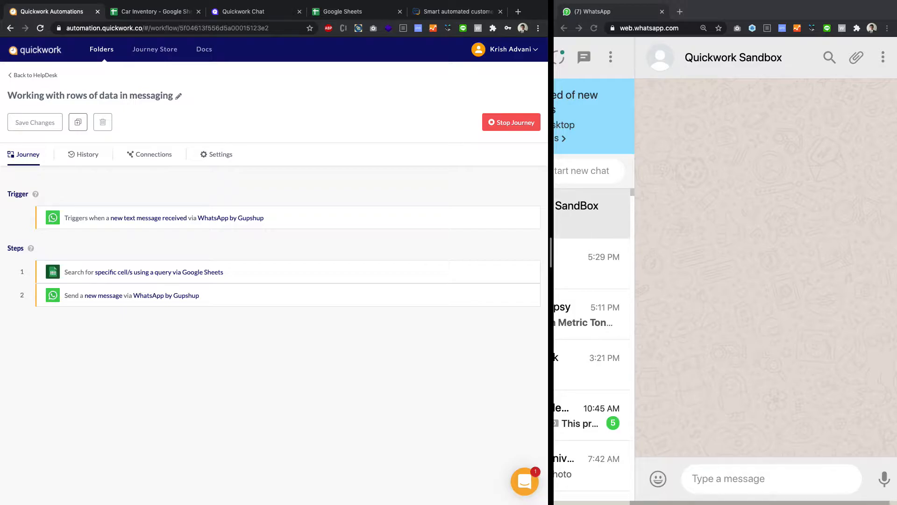
- Examine the brand and cost rows in the Car Inventory spreadsheet in Google Sheets
{"action": "left_click", "coordinate": [157, 11]}
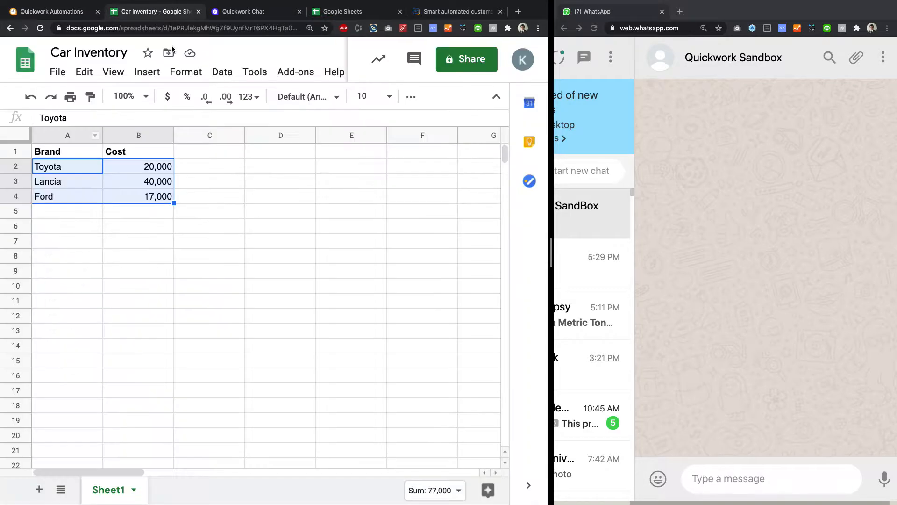
{"action": "left_click", "coordinate": [226, 270]}
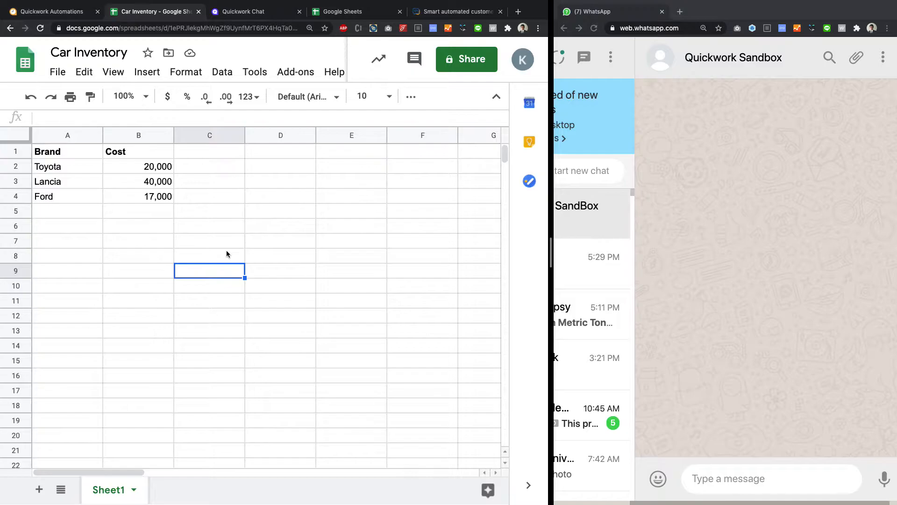
{"action": "left_click_drag", "start_coordinate": [57, 168], "coordinate": [154, 197]}
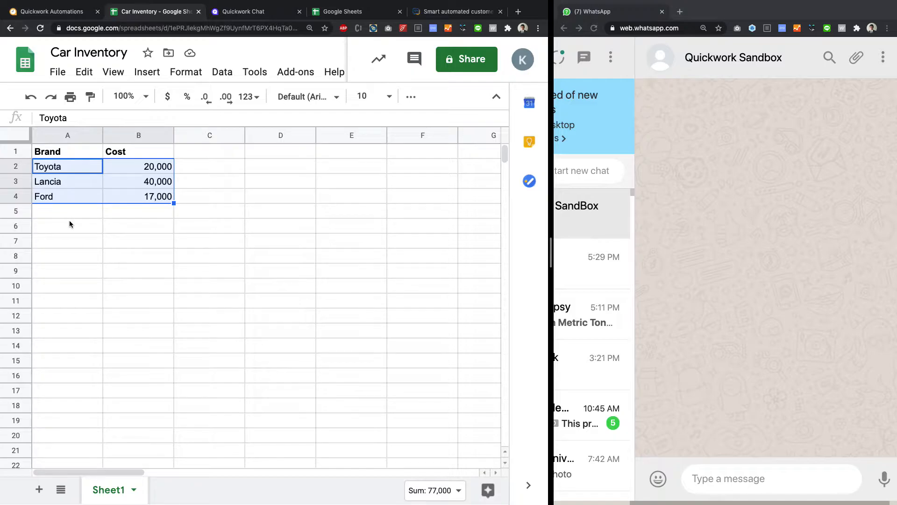
- Return to the Quickwork journey and send "hi" to the Quickwork Sandbox chat in WhatsApp to trigger it
{"action": "left_click", "coordinate": [46, 12]}
{"action": "left_click", "coordinate": [740, 476]}
{"action": "type", "text": "hi"}
{"action": "key", "text": "Return"}
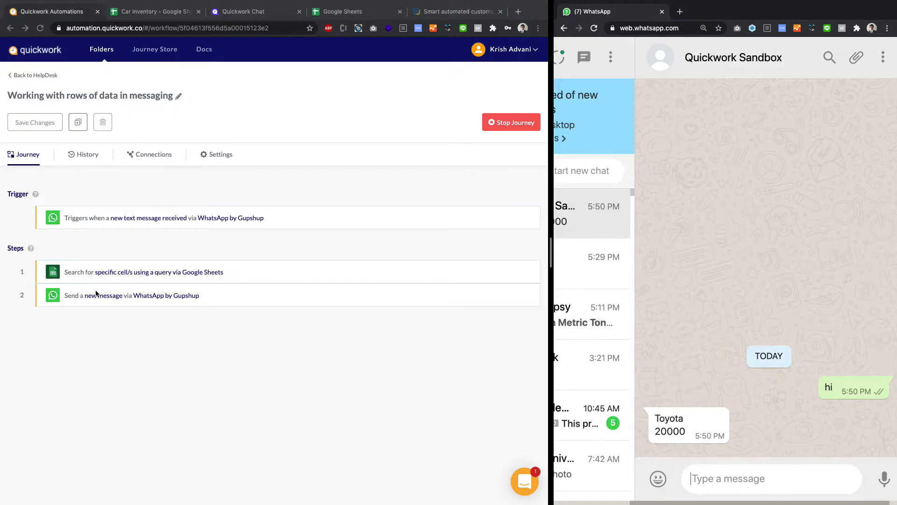
- Stop the journey, open the WhatsApp send-message step and remove the Brand and Cost data from its Message field
{"action": "left_click", "coordinate": [151, 299]}
{"action": "left_click", "coordinate": [152, 300]}
{"action": "scroll", "coordinate": [178, 280], "scroll_direction": "down", "scroll_amount": 2}
{"action": "left_click", "coordinate": [489, 59]}
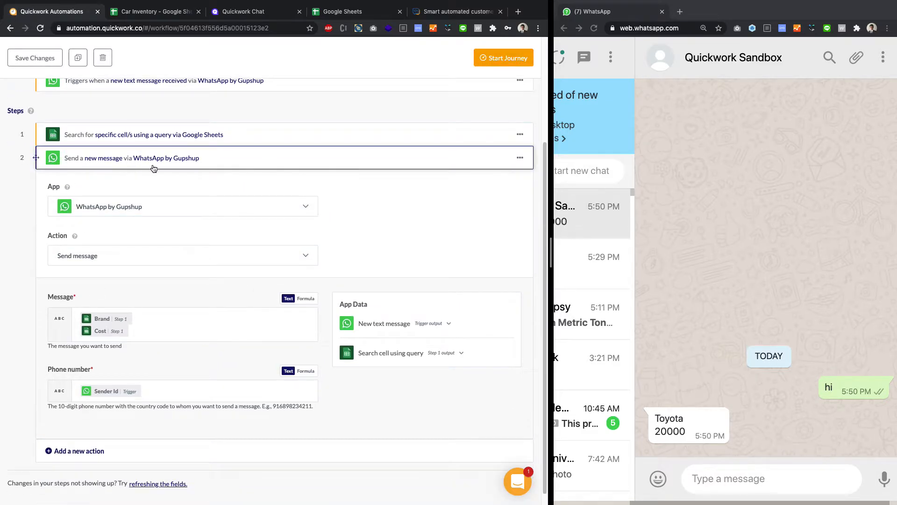
{"action": "left_click", "coordinate": [137, 319]}
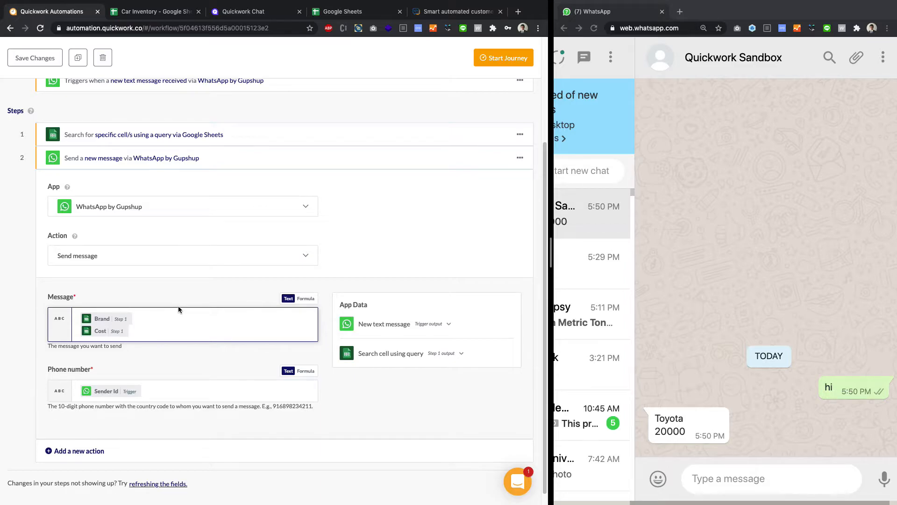
{"action": "key", "text": "BackSpace"}
{"action": "key", "text": "BackSpace"}
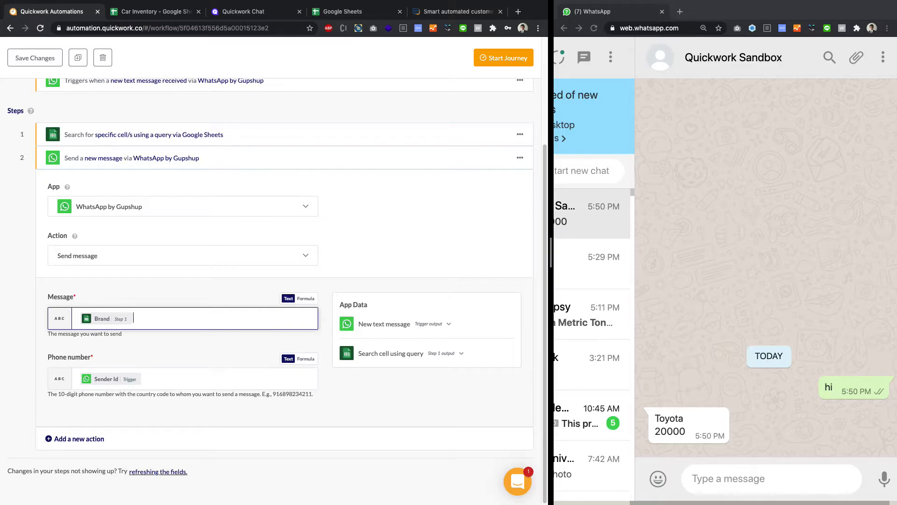
{"action": "key", "text": "BackSpace"}
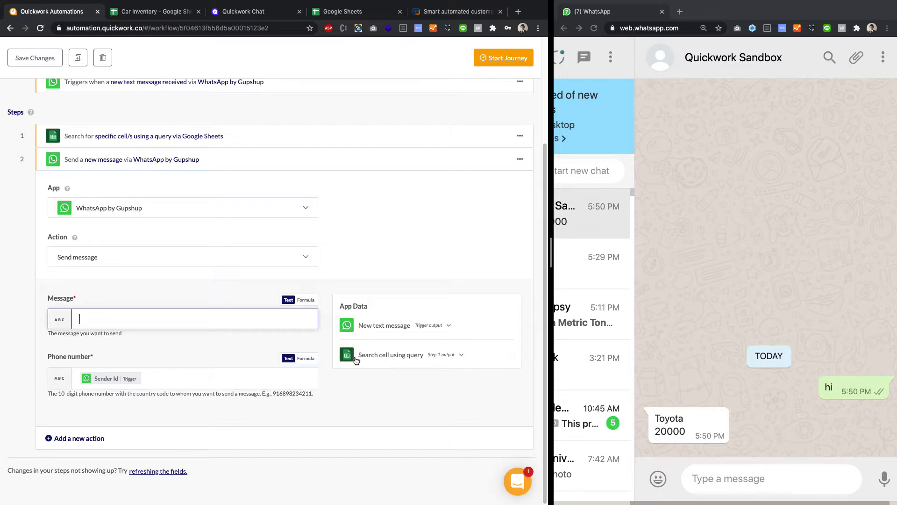
- Insert the Rows output of the Google Sheets search into the Message field and switch the field to Formula mode
{"action": "left_click", "coordinate": [420, 357]}
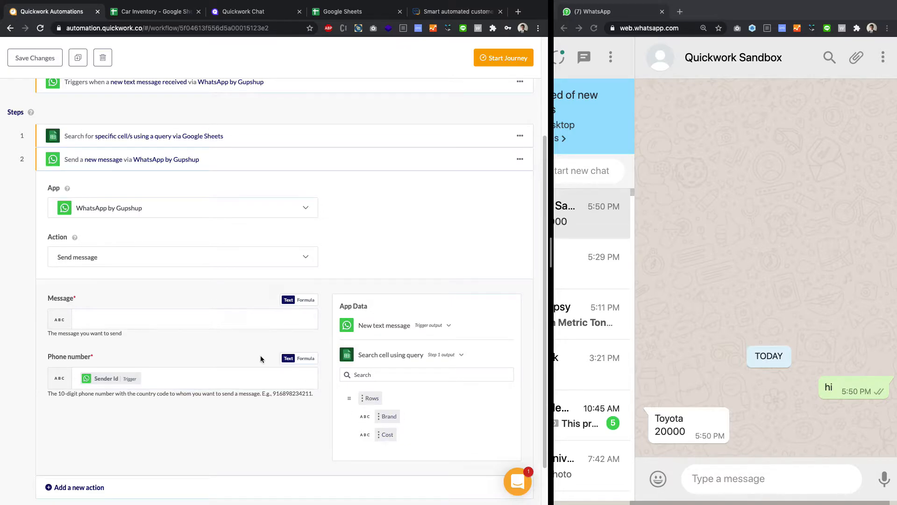
{"action": "left_click", "coordinate": [178, 320]}
{"action": "left_click", "coordinate": [370, 398]}
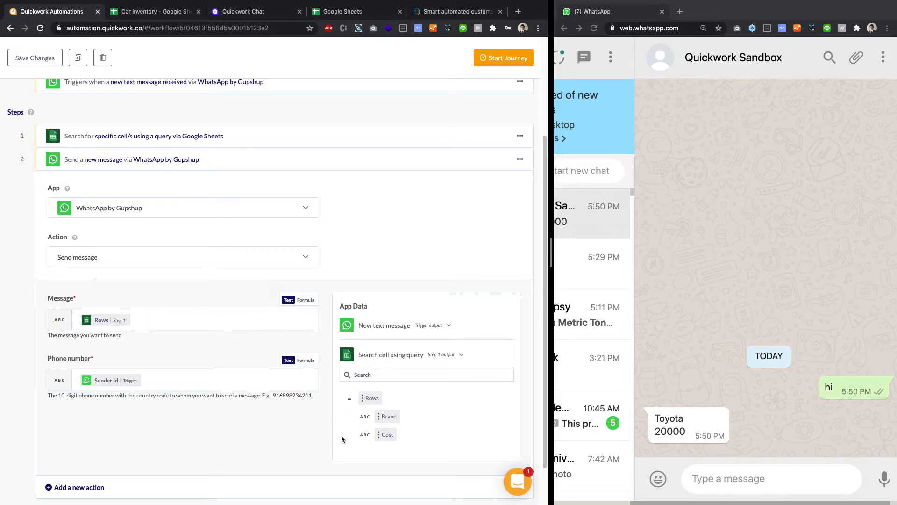
{"action": "left_click", "coordinate": [183, 318]}
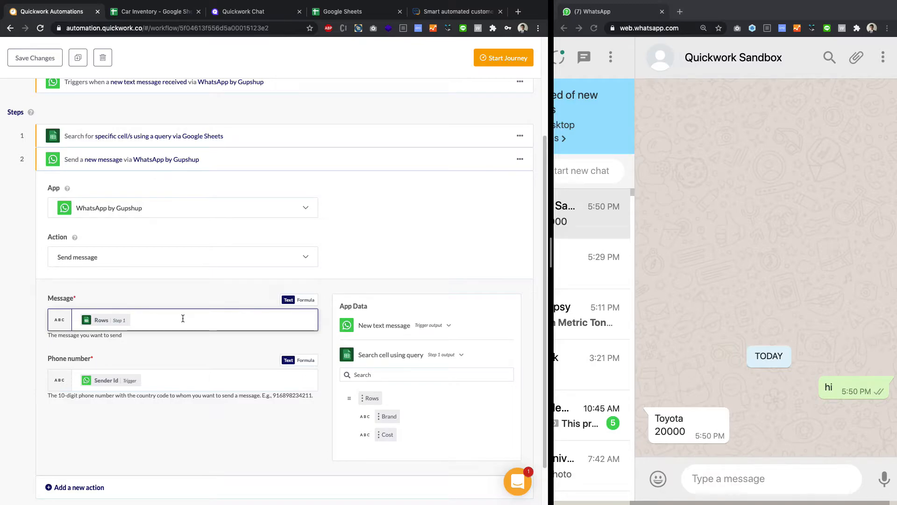
{"action": "left_click", "coordinate": [307, 299]}
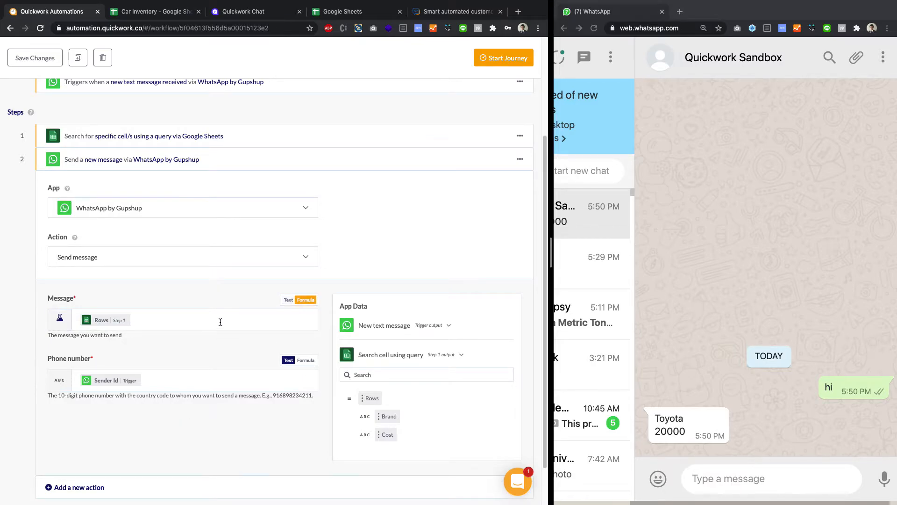
- Append a .map(car => { }) function to Rows in the Message formula, with an empty line inside its body
{"action": "left_click", "coordinate": [220, 322]}
{"action": "type", "text": ".map"}
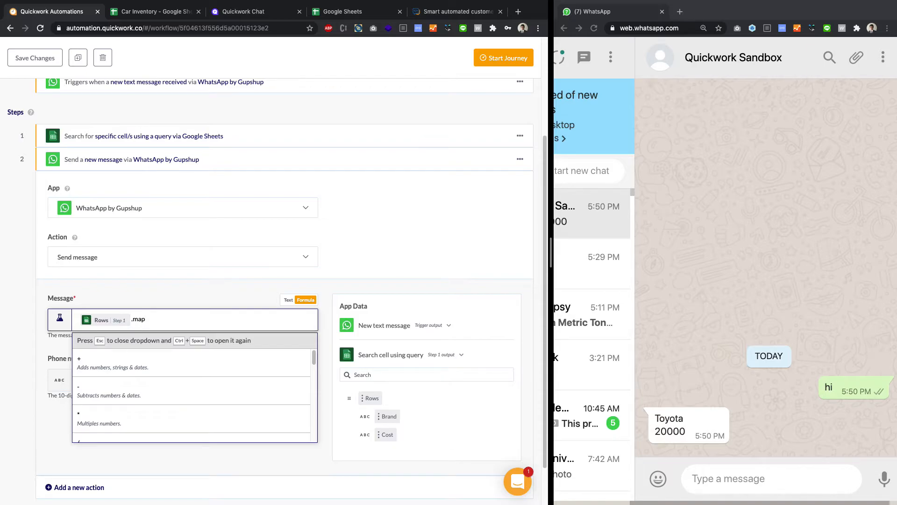
{"action": "type", "text": "("}
{"action": "type", "text": "car"}
{"action": "type", "text": "=>"}
{"action": "left_click", "coordinate": [157, 319]}
{"action": "left_click", "coordinate": [168, 319]}
{"action": "type", "text": "["}
{"action": "key", "text": "Return"}
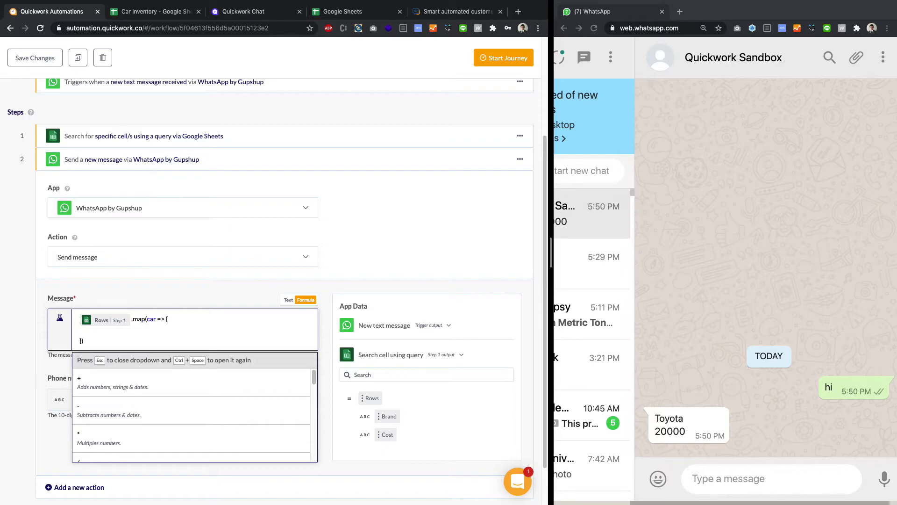
- Fill the map function's body with return car.brand + " " + car.cost;
{"action": "type", "text": "return"}
{"action": "type", "text": "car.brand + \" \" + car.cost;"}
- Append .join("\n") to the map function so each car goes on its own line
{"action": "left_click", "coordinate": [84, 340]}
{"action": "type", "text": ").join"}
{"action": "type", "text": "(\""}
{"action": "key", "text": "Right"}
{"action": "key", "text": "Right"}
{"action": "key", "text": "shift+Left"}
{"action": "key", "text": "shift+Left"}
{"action": "key", "text": "shift+Left"}
{"action": "key", "text": "shift+Left"}
{"action": "key", "text": "shift+Left"}
{"action": "key", "text": "shift+Left"}
{"action": "key", "text": "shift+Left"}
{"action": "key", "text": "shift+Left"}
{"action": "key", "text": "shift+Left"}
{"action": "key", "text": "shift+Left"}
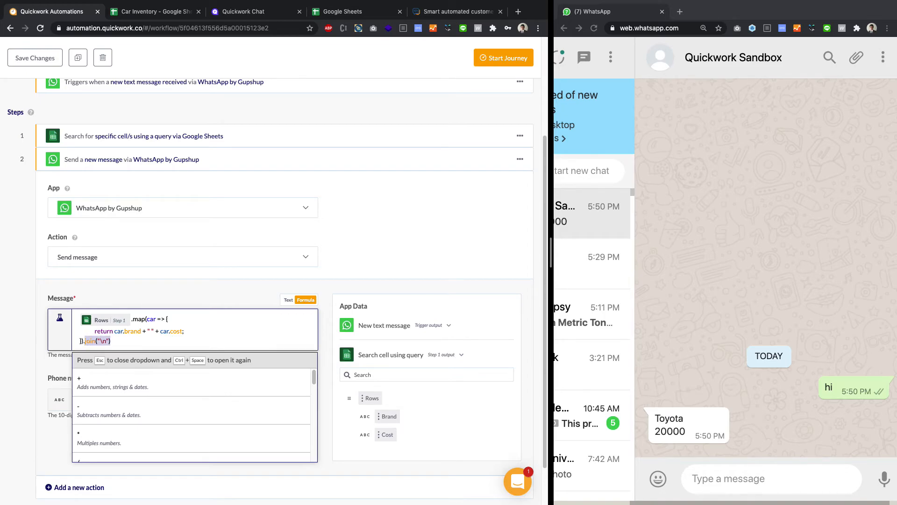
{"action": "left_click", "coordinate": [171, 339]}
{"action": "left_click", "coordinate": [27, 351]}
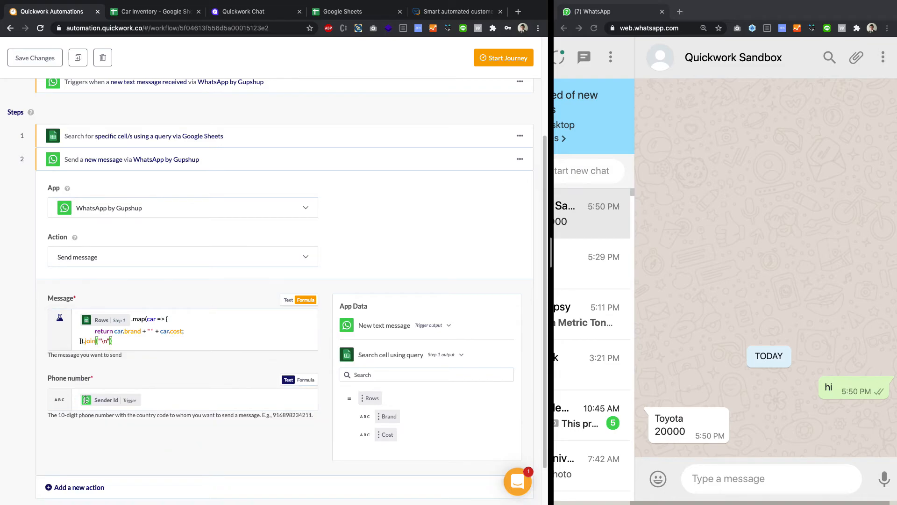
- Collapse the message step, start the journey and test it by sending "hi" to the Quickwork Sandbox chat
{"action": "left_click", "coordinate": [278, 161]}
{"action": "left_click", "coordinate": [509, 121]}
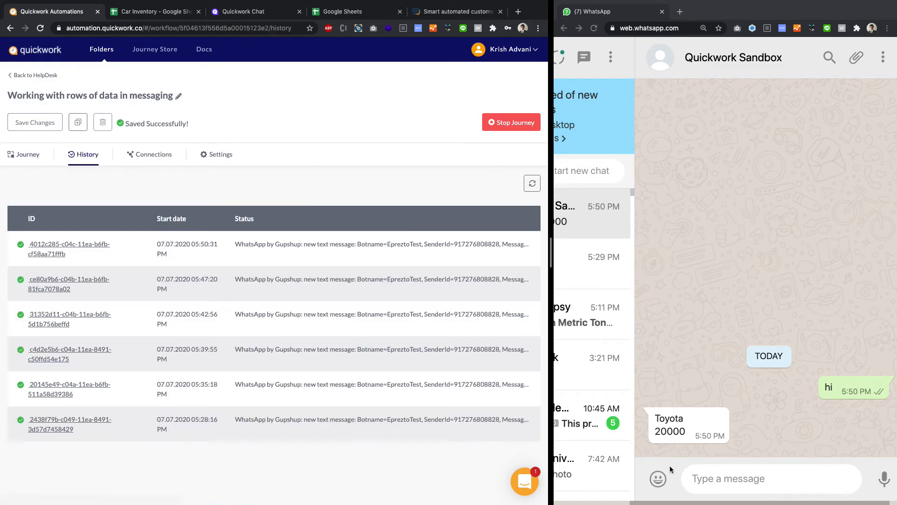
{"action": "left_click", "coordinate": [714, 489]}
{"action": "type", "text": "hi"}
{"action": "key", "text": "Return"}
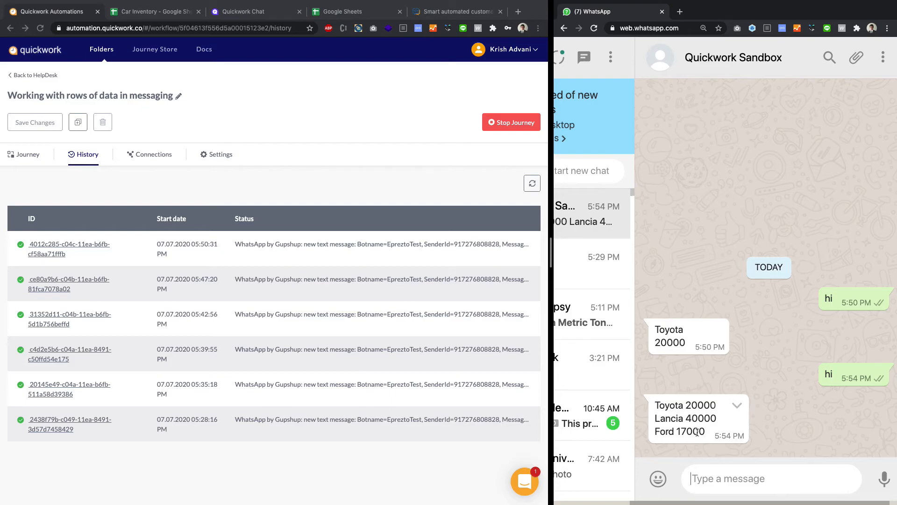
- Stop the journey from its step view and reopen the WhatsApp send-message step for editing
{"action": "left_click", "coordinate": [26, 156]}
{"action": "left_click", "coordinate": [521, 124]}
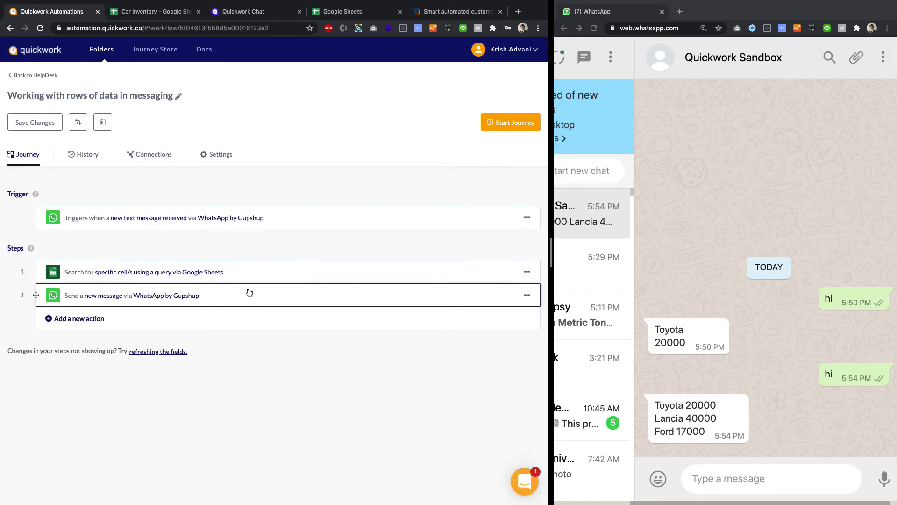
{"action": "left_click", "coordinate": [202, 296]}
{"action": "scroll", "coordinate": [205, 292], "scroll_direction": "down", "scroll_amount": 3}
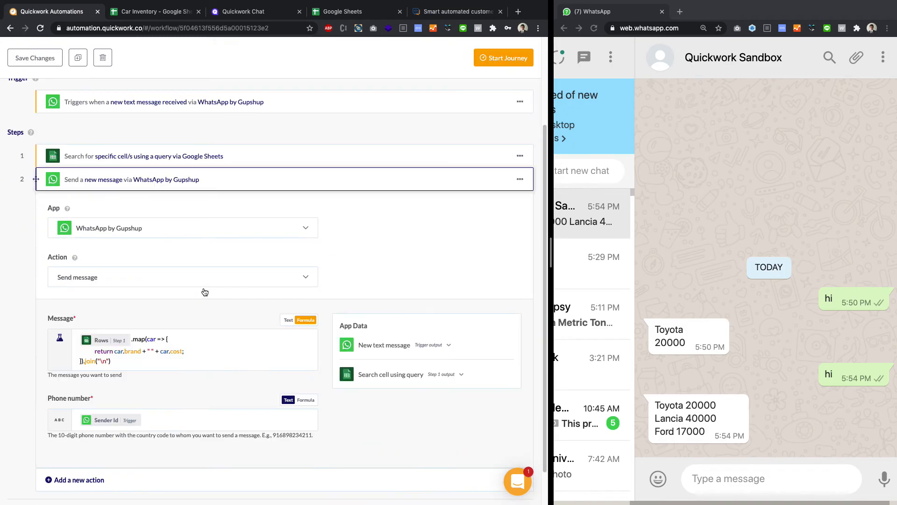
- Bold the brand in the Message formula by changing its return expression to "*" + car.brand + "*" + " " + car.cost
{"action": "left_click", "coordinate": [115, 351]}
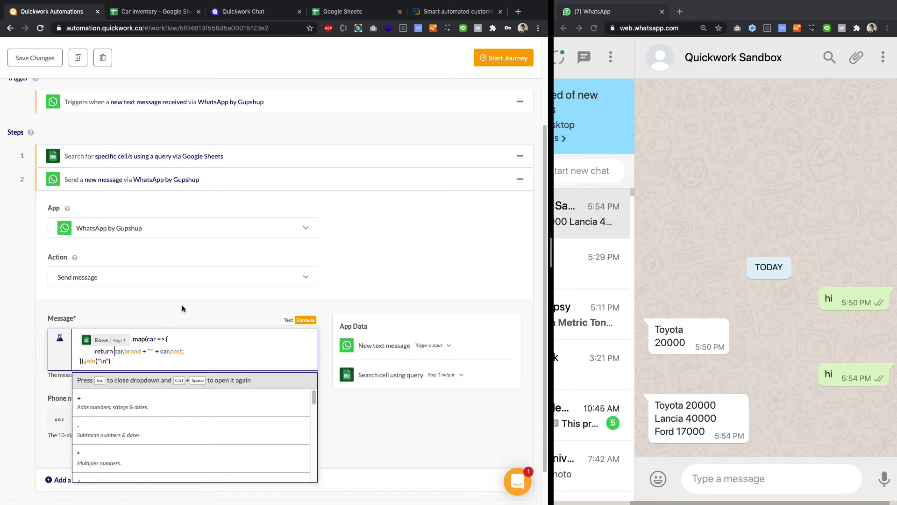
{"action": "type", "text": "\"\""}
{"action": "type", "text": "*\""}
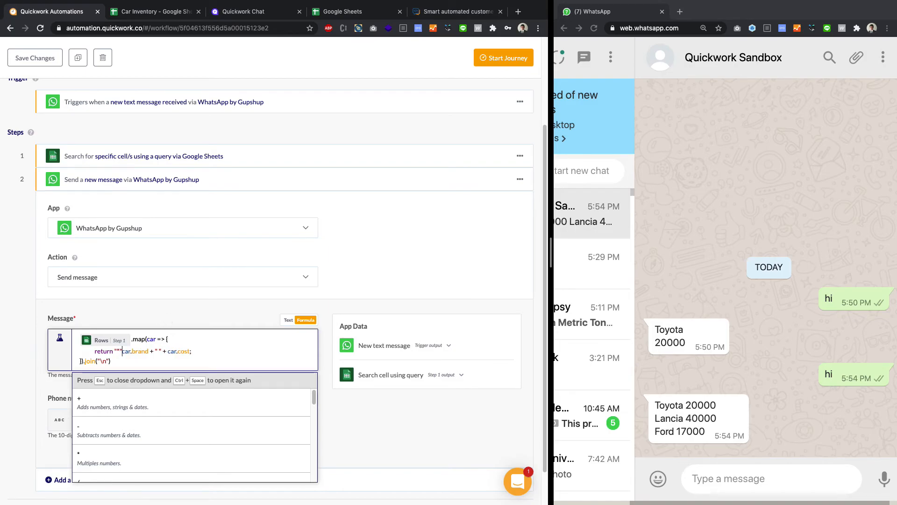
{"action": "type", "text": " + "}
{"action": "type", "text": " \"\""}
{"action": "type", "text": "*"}
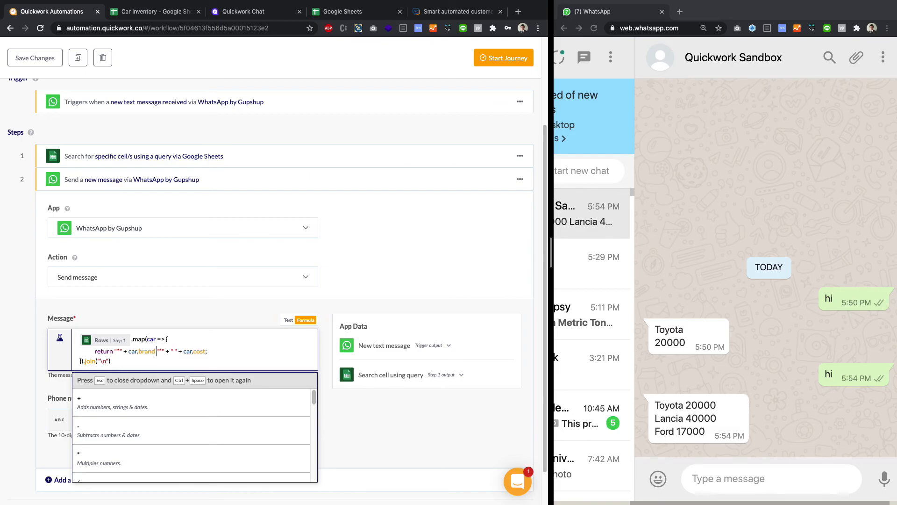
{"action": "key", "text": "Left"}
{"action": "key", "text": "Left"}
{"action": "type", "text": "+"}
{"action": "left_click", "coordinate": [401, 301]}
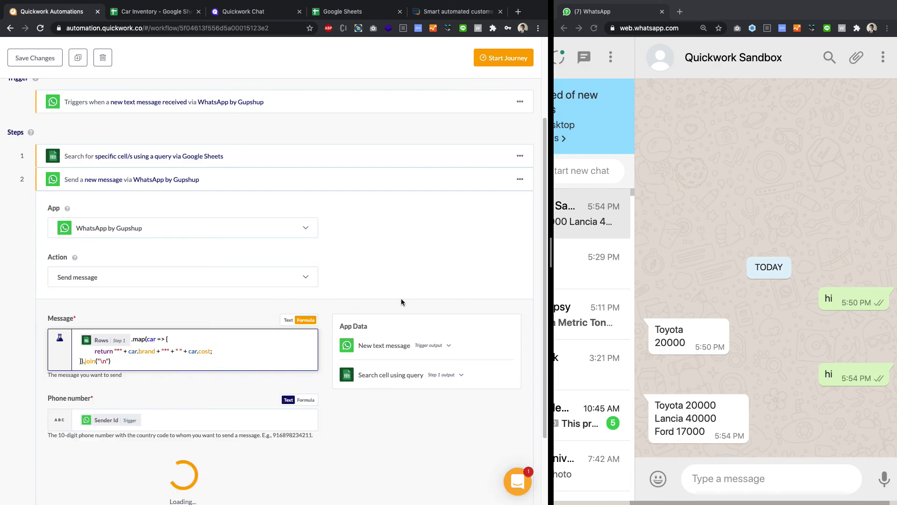
- Restart the journey with the bold-brand formula and send "hi" to the Quickwork Sandbox chat again
{"action": "left_click", "coordinate": [357, 186]}
{"action": "left_click", "coordinate": [501, 122]}
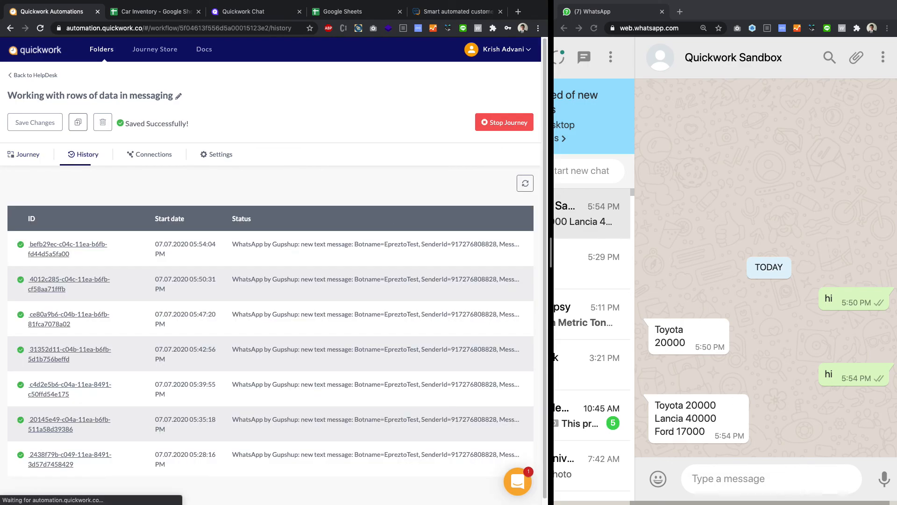
{"action": "left_click", "coordinate": [736, 485]}
{"action": "type", "text": "hi"}
{"action": "key", "text": "Return"}
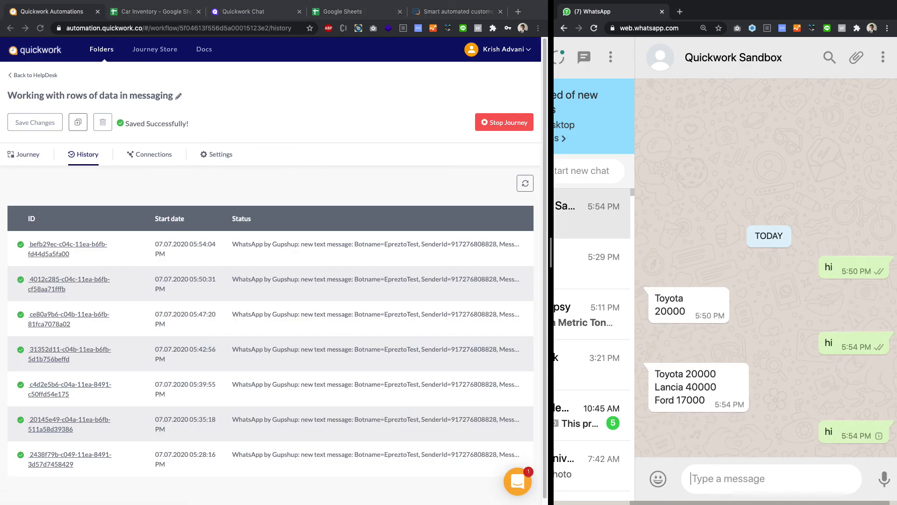